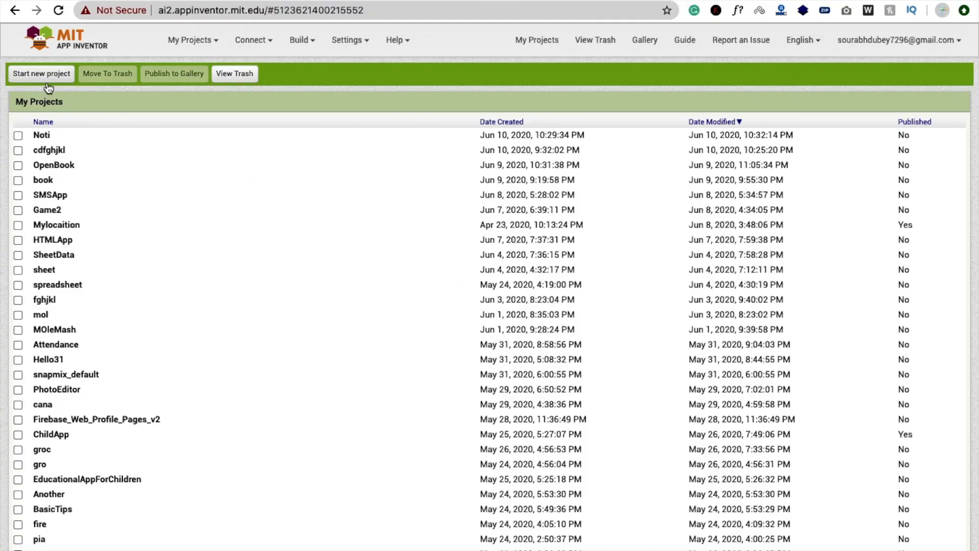
Start a new project named LightApp and add a ProximitySensor from the Sensors palette to Screen1
click(46, 77)
text(LightApp)
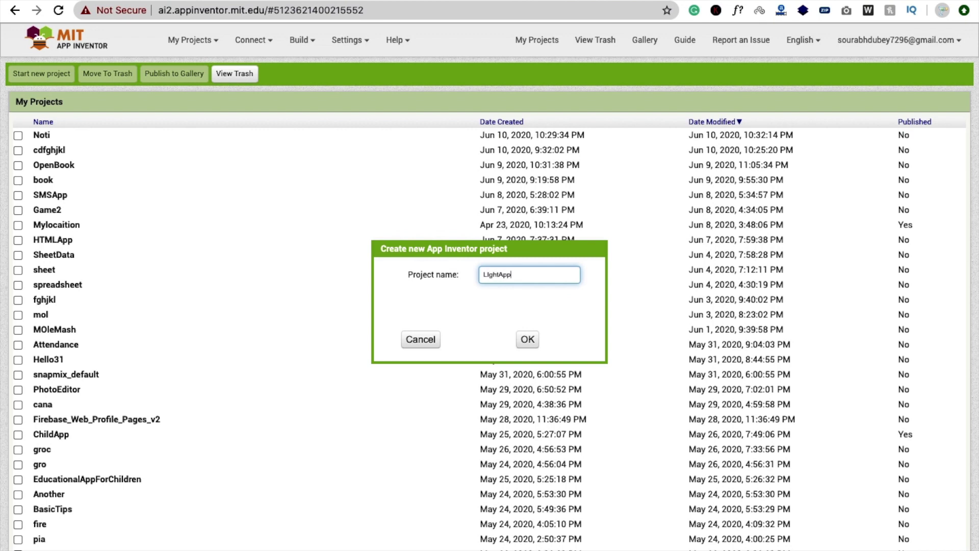
key(Return)
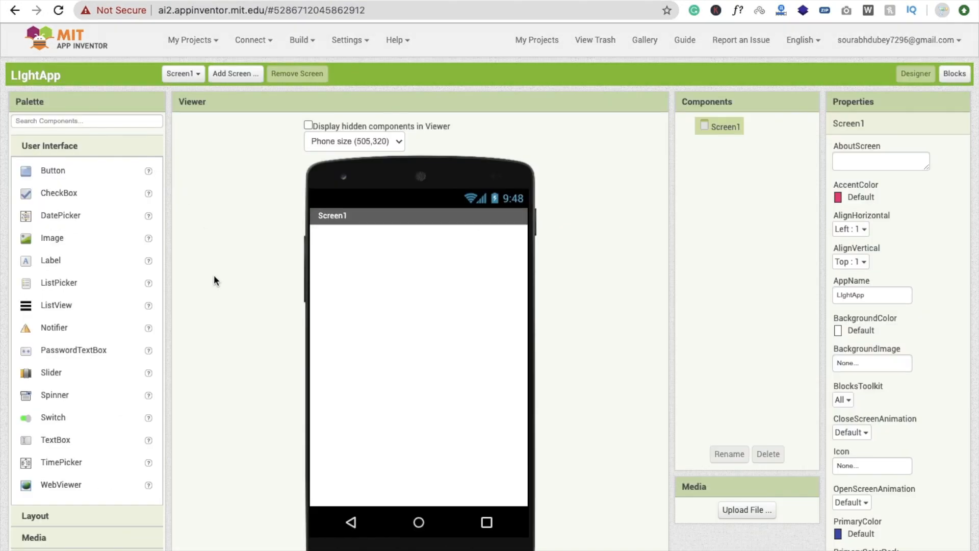
scroll(213, 275, down, 5)
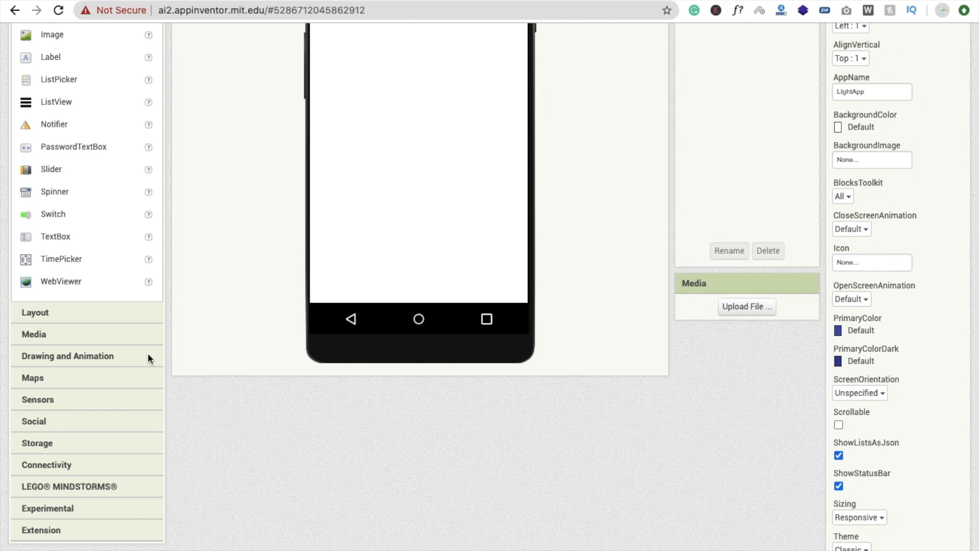
click(102, 401)
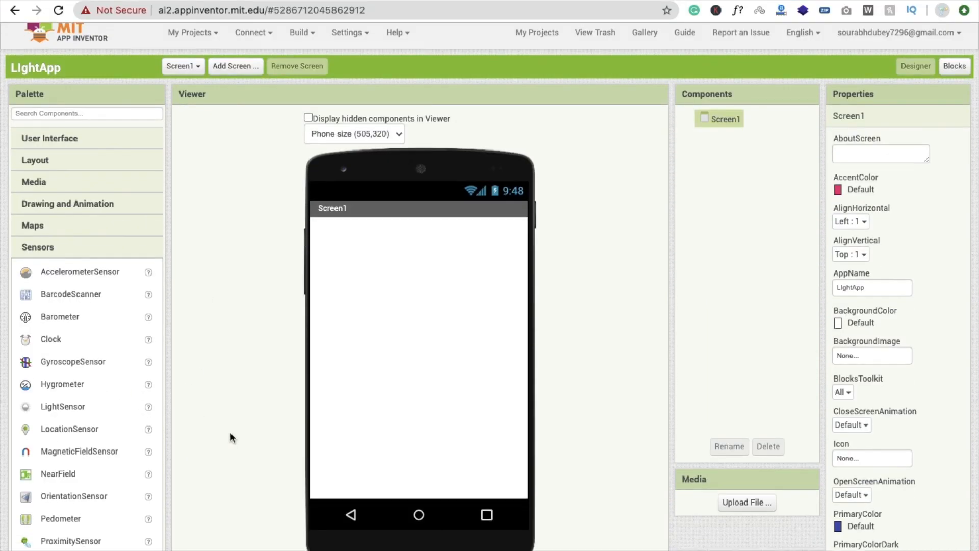
scroll(230, 432, down, 4)
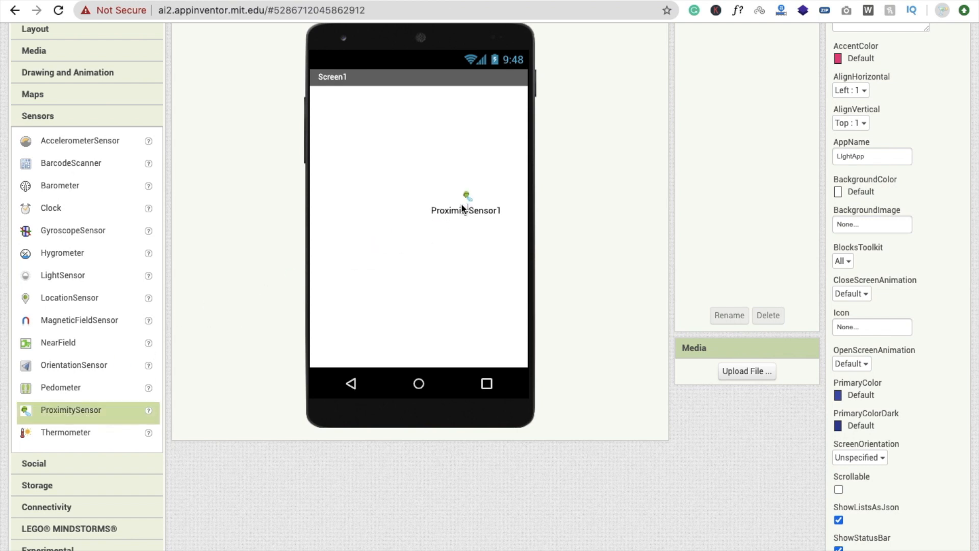
drag(72, 414, 467, 208)
scroll(144, 279, up, 5)
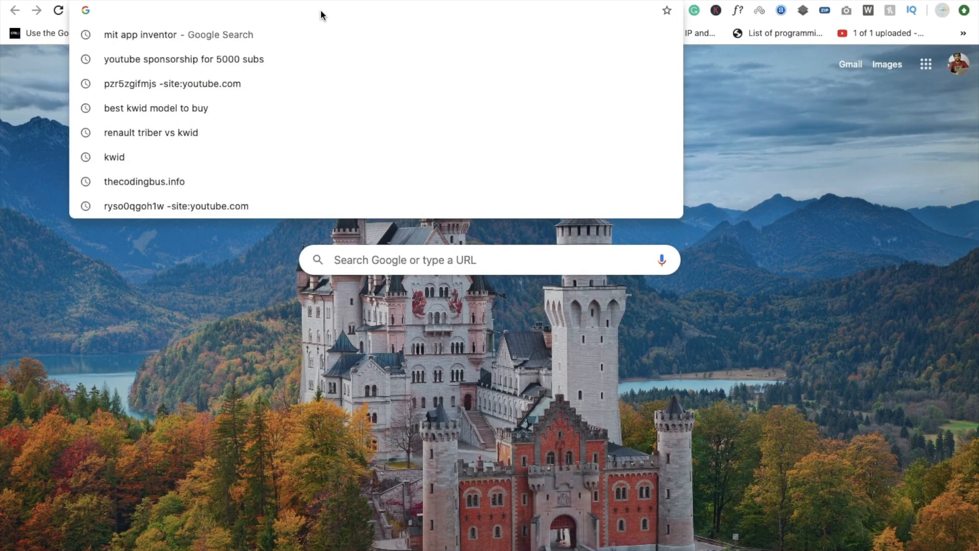
text(flash)
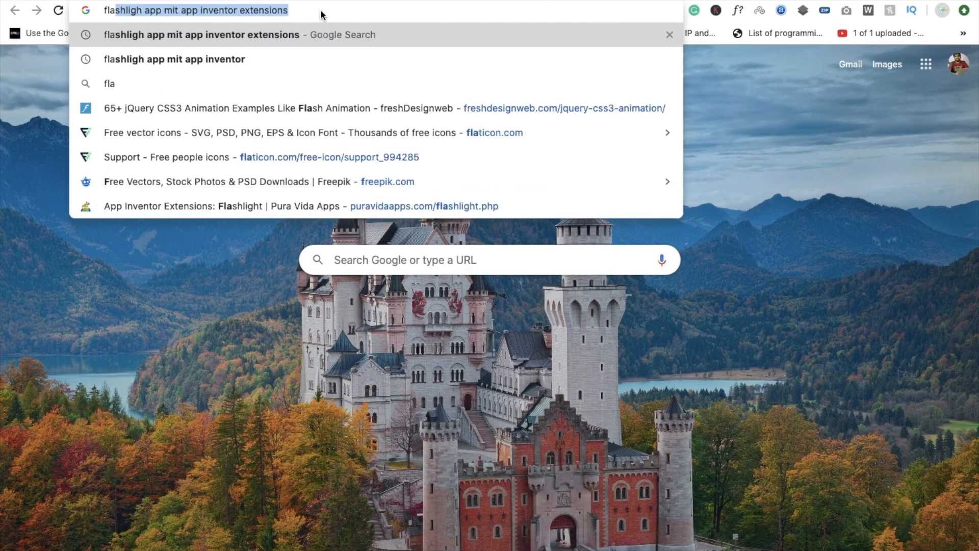
text(light e)
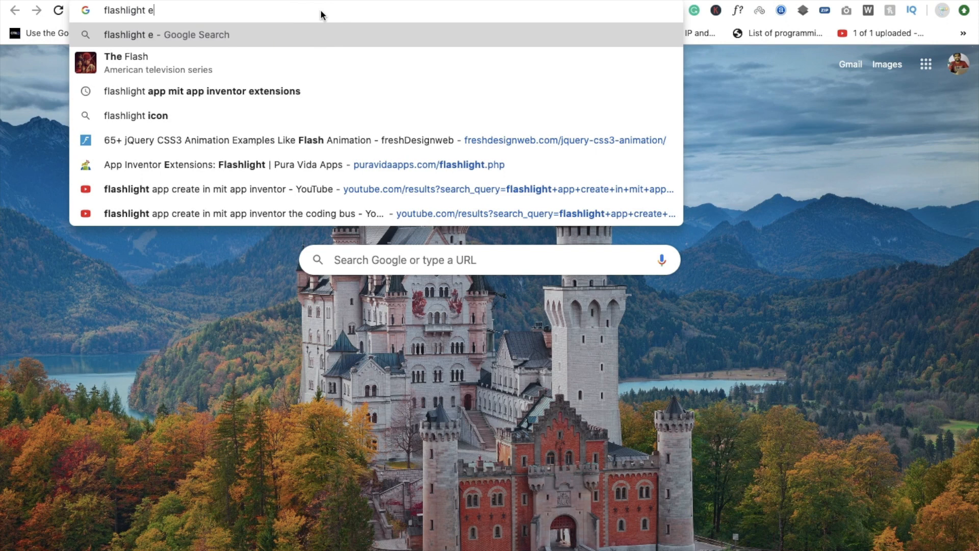
text(xtn)
Search Google for 'flashlight extension puravida' and open the Pura Vida Apps Flashlight Extension result
key(BackSpace)
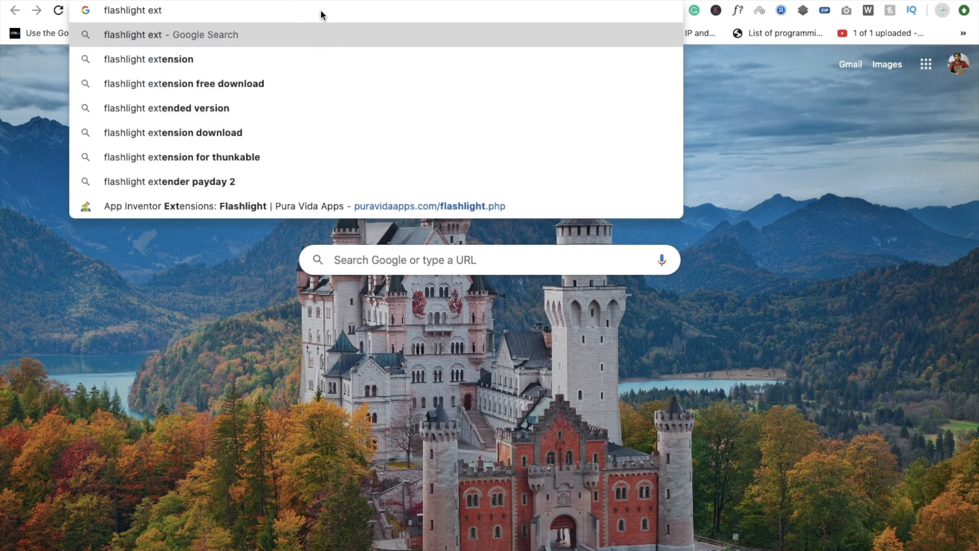
text(ension u)
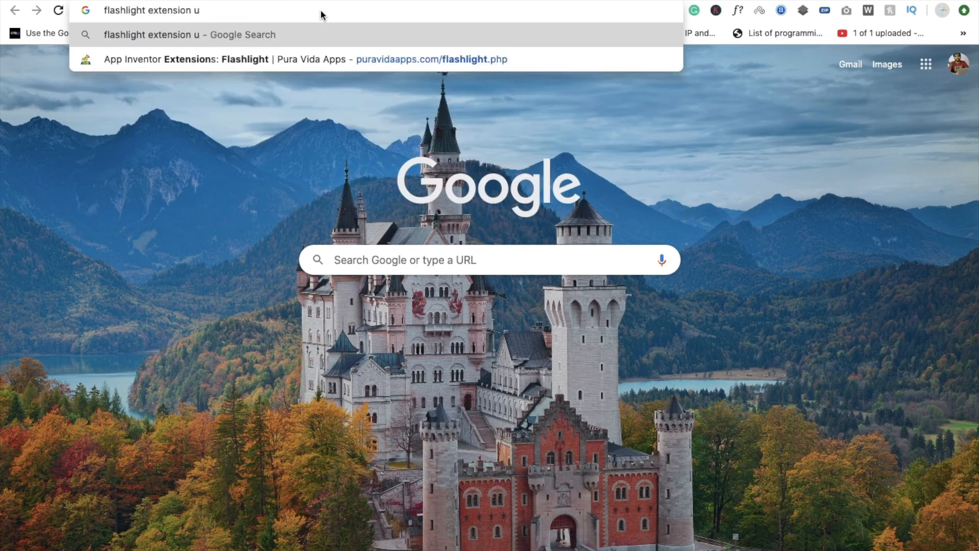
key(BackSpace)
text(puravd)
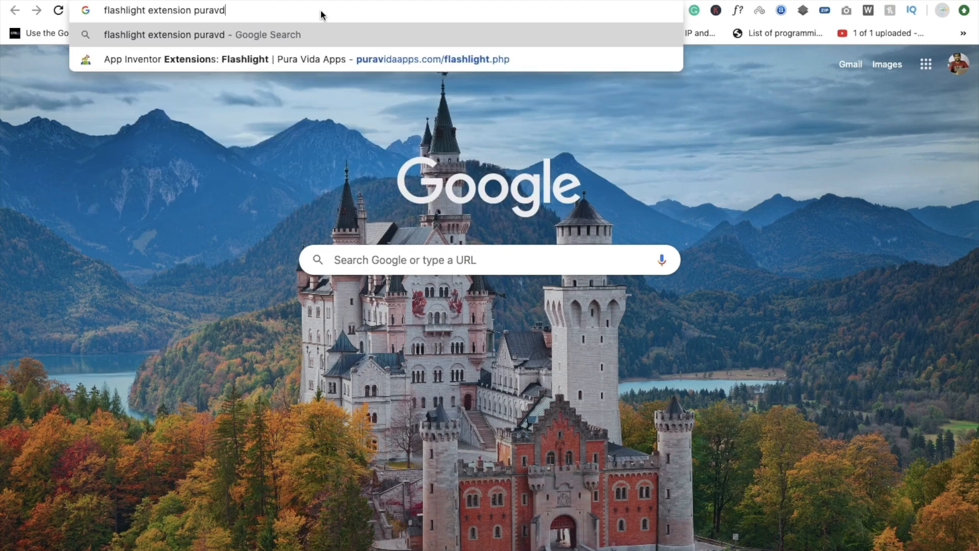
text(ia)
key(Return)
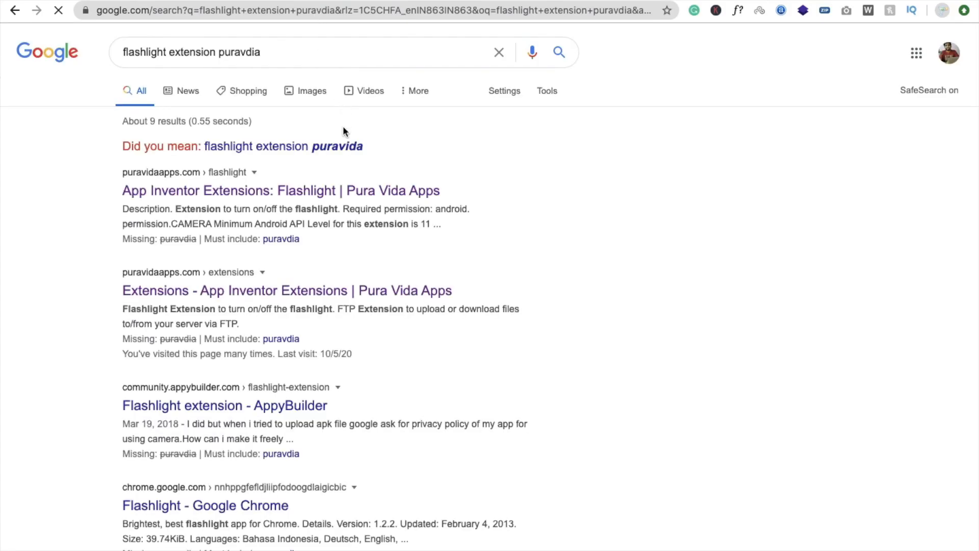
click(339, 147)
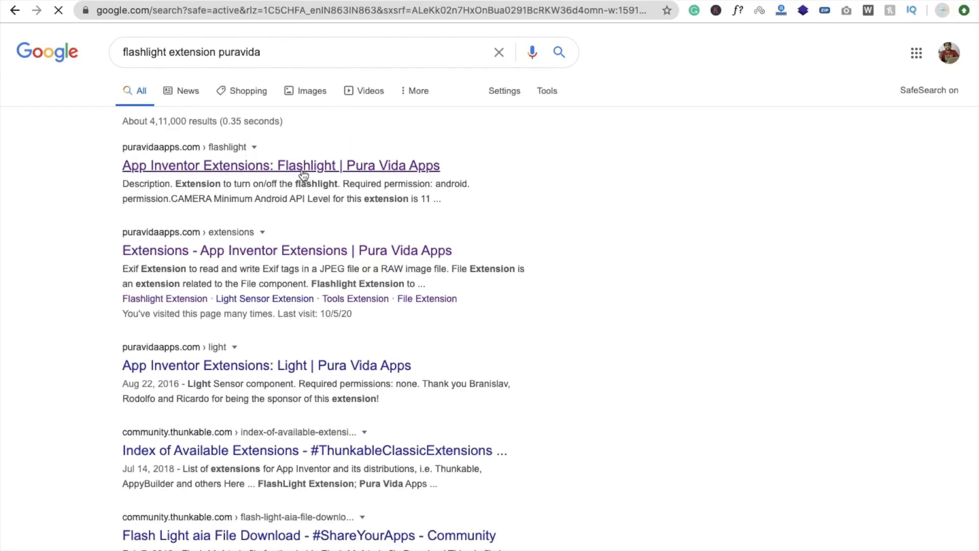
click(301, 167)
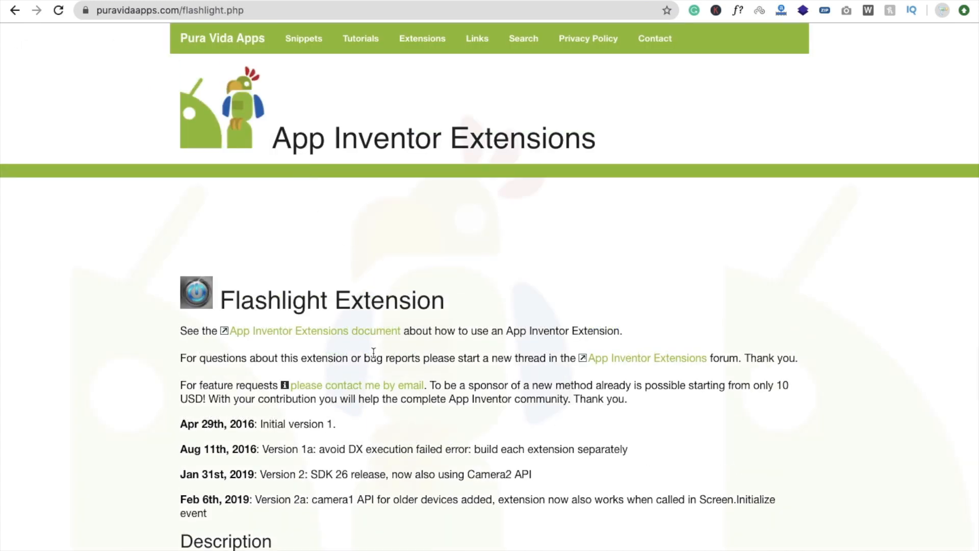
scroll(390, 405, down, 10)
scroll(390, 405, down, 3)
scroll(390, 405, down, 10)
scroll(390, 403, down, 10)
scroll(390, 403, down, 5)
scroll(389, 403, down, 1)
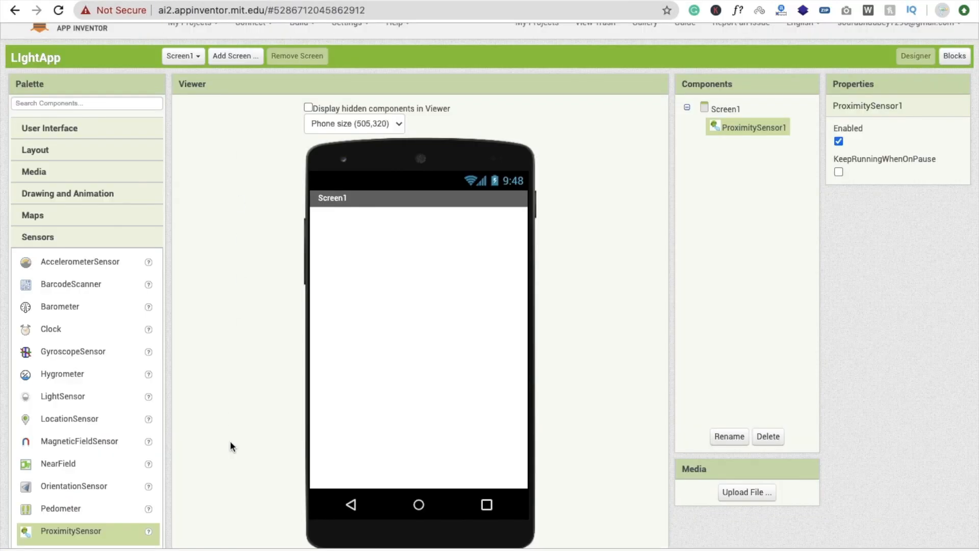
scroll(230, 447, down, 3)
scroll(230, 447, down, 2)
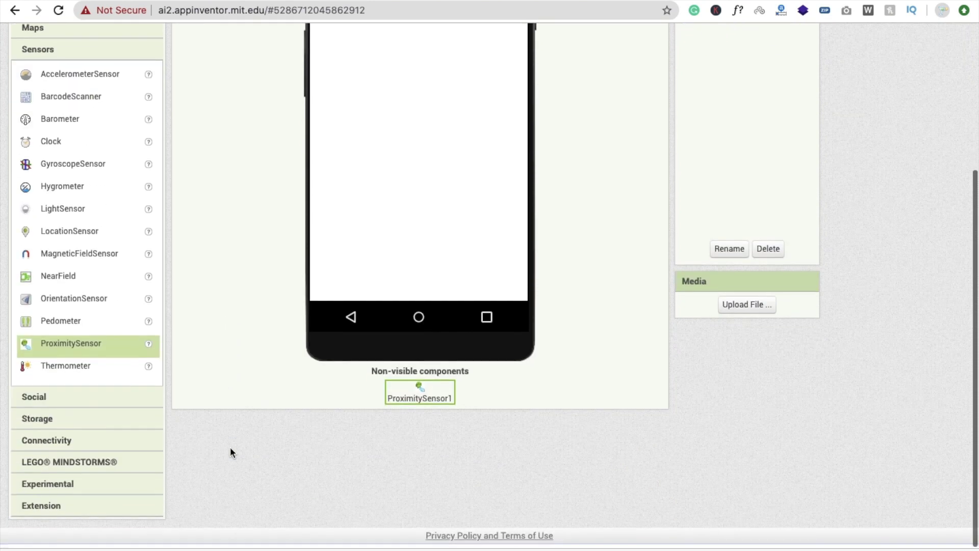
Import the downloaded TaifunFlashlight .aix file as an extension
click(69, 513)
click(97, 314)
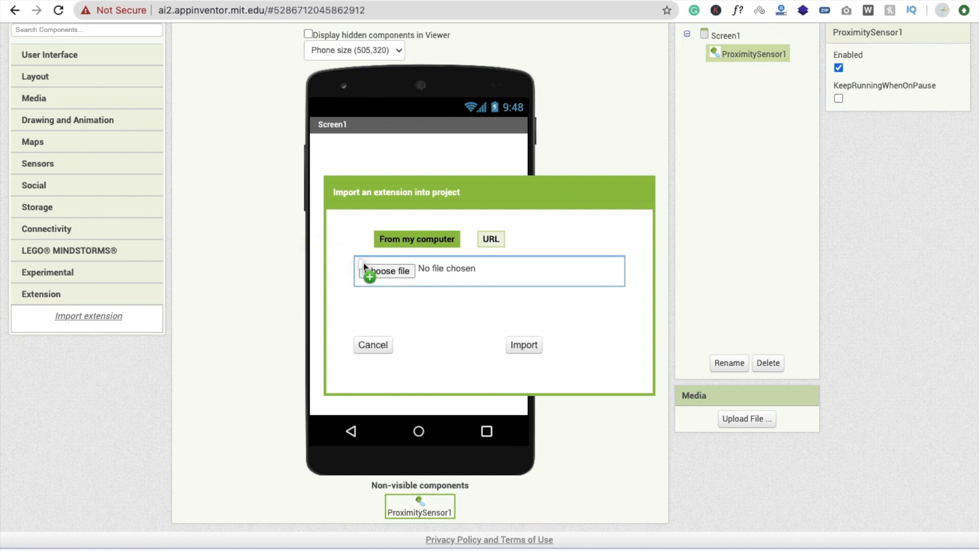
click(385, 270)
click(523, 346)
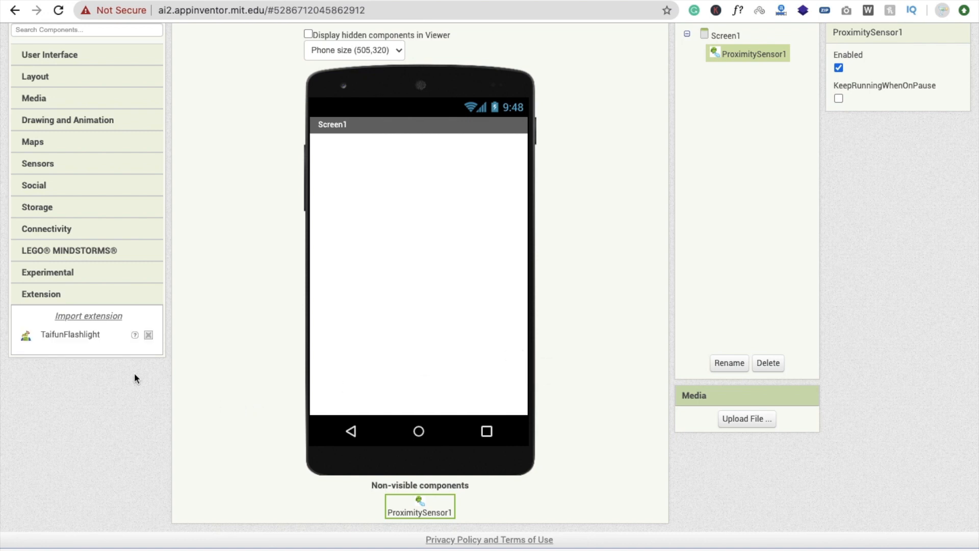
Add a TaifunFlashlight1 component to the LightApp screen
drag(71, 334, 384, 291)
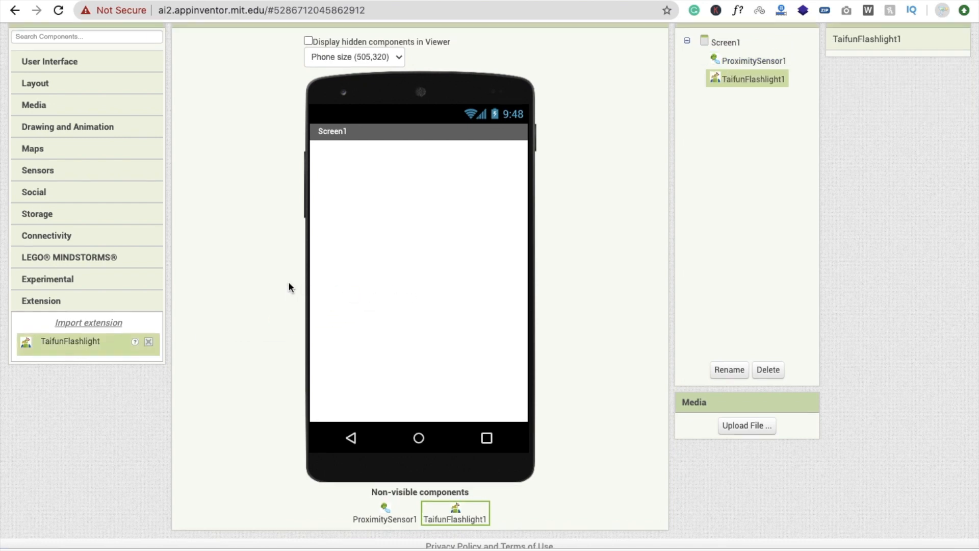
scroll(288, 285, up, 3)
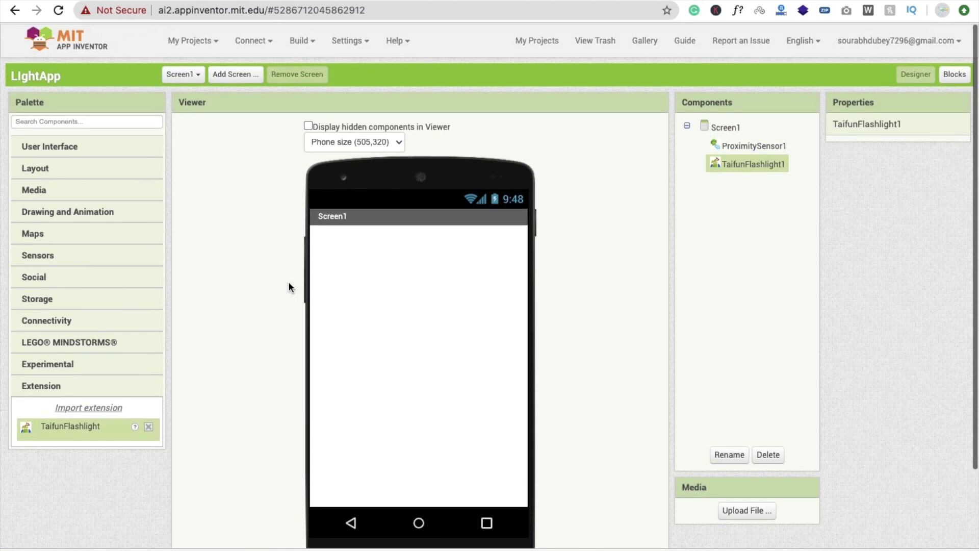
click(954, 74)
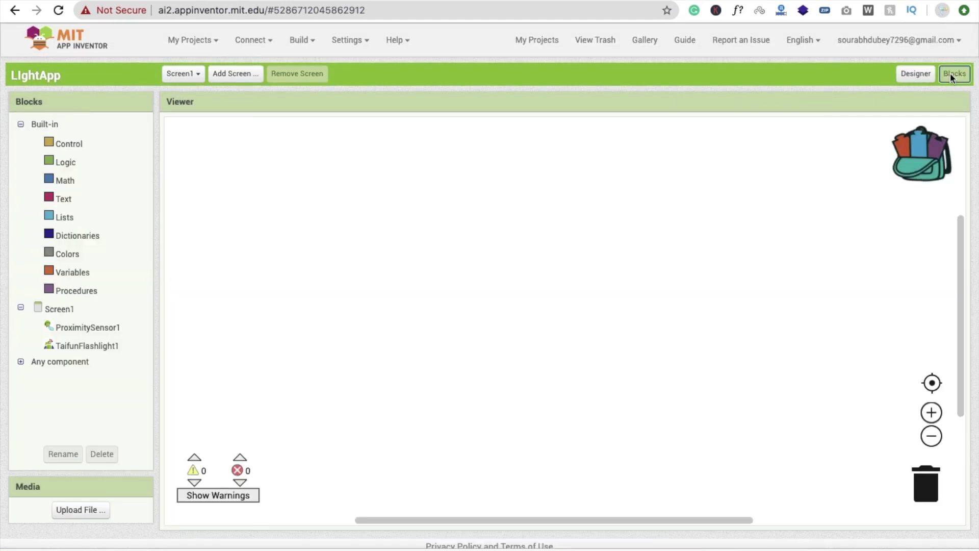
Add a when ProximitySensor1.ProximityChanged handler containing an if-then block
click(107, 330)
click(284, 277)
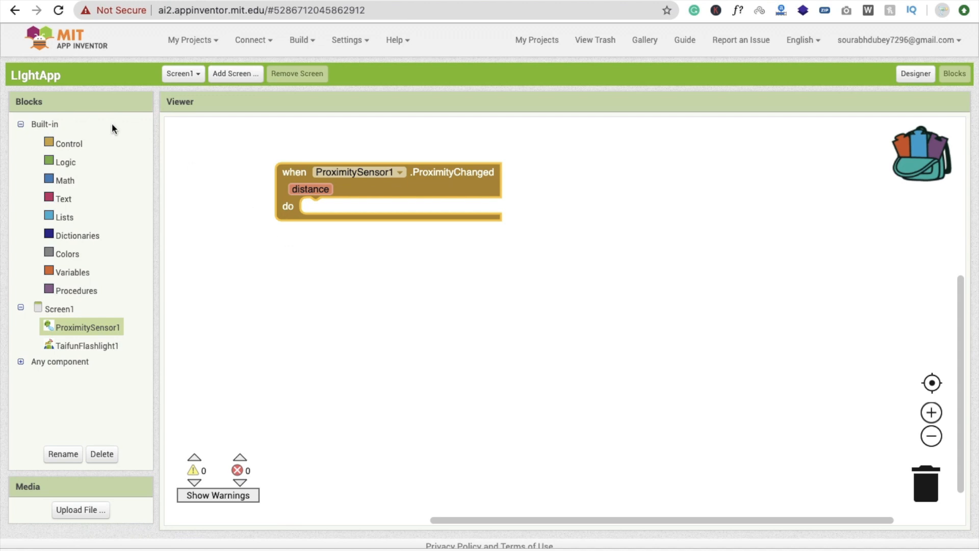
click(69, 143)
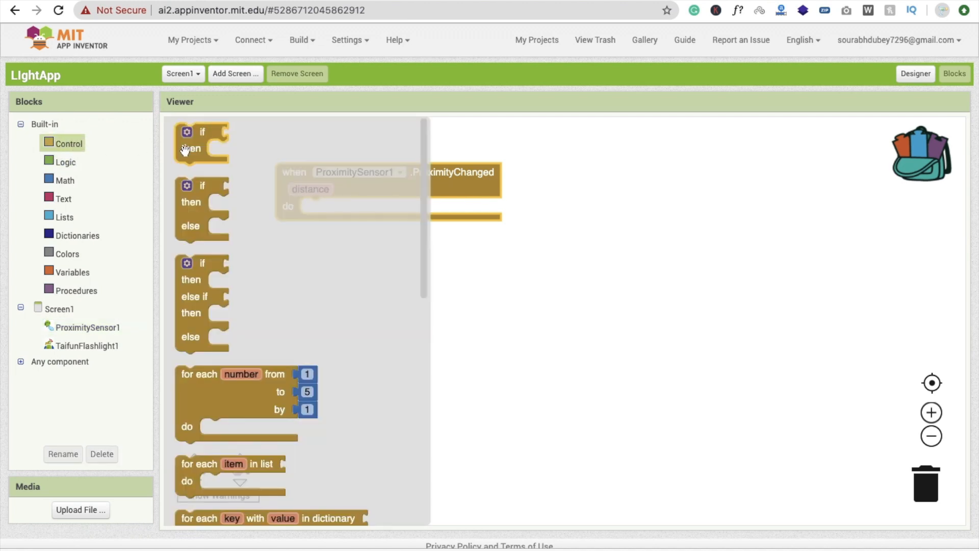
drag(186, 148, 320, 211)
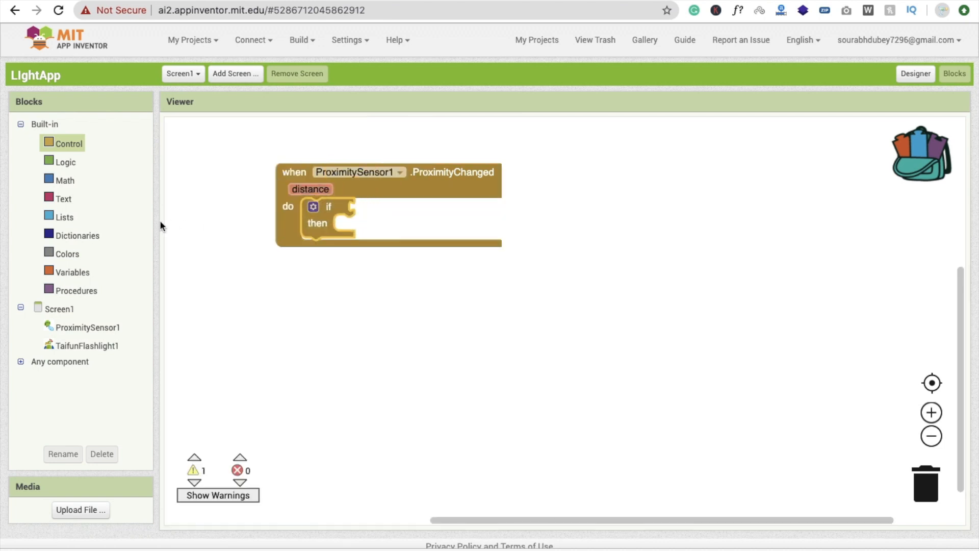
Set the if condition to a Math comparison testing distance < 1
click(65, 181)
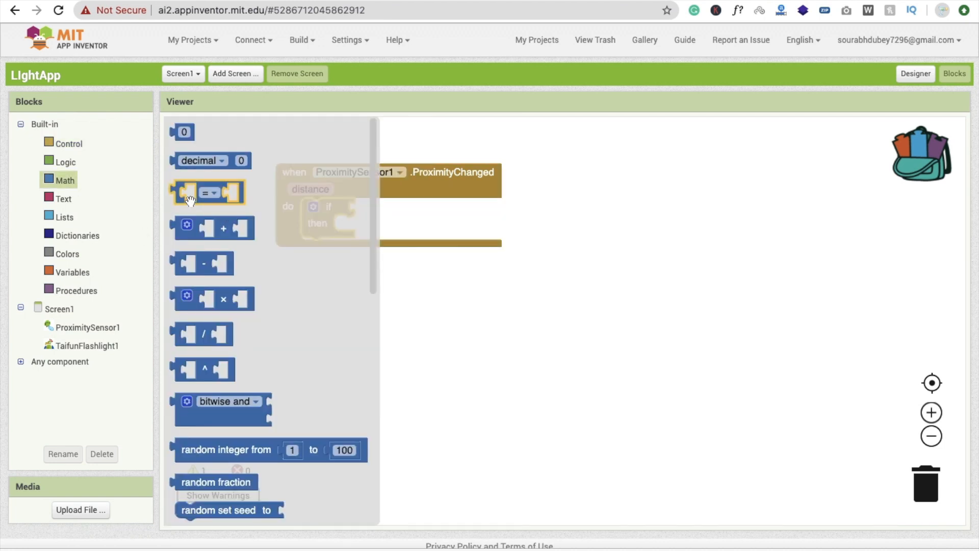
drag(187, 199, 390, 211)
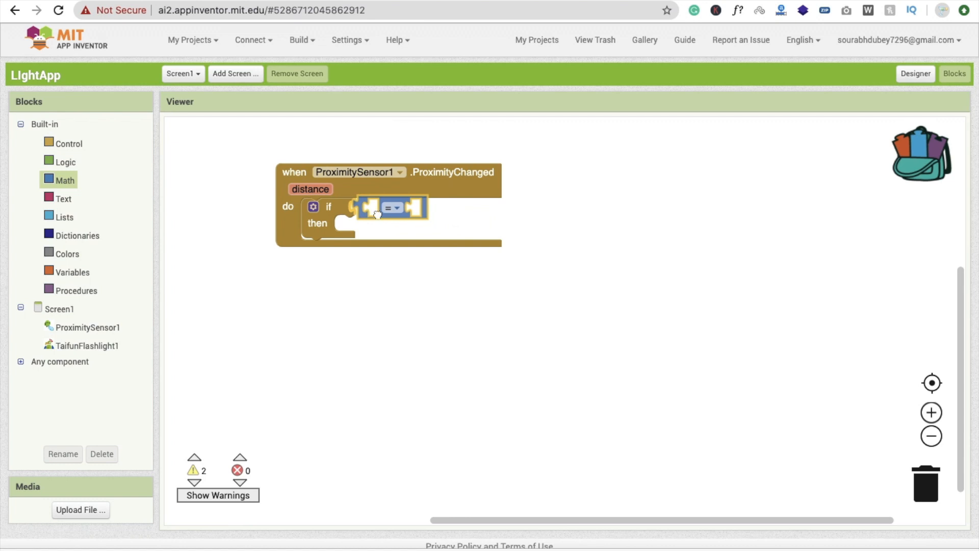
click(390, 211)
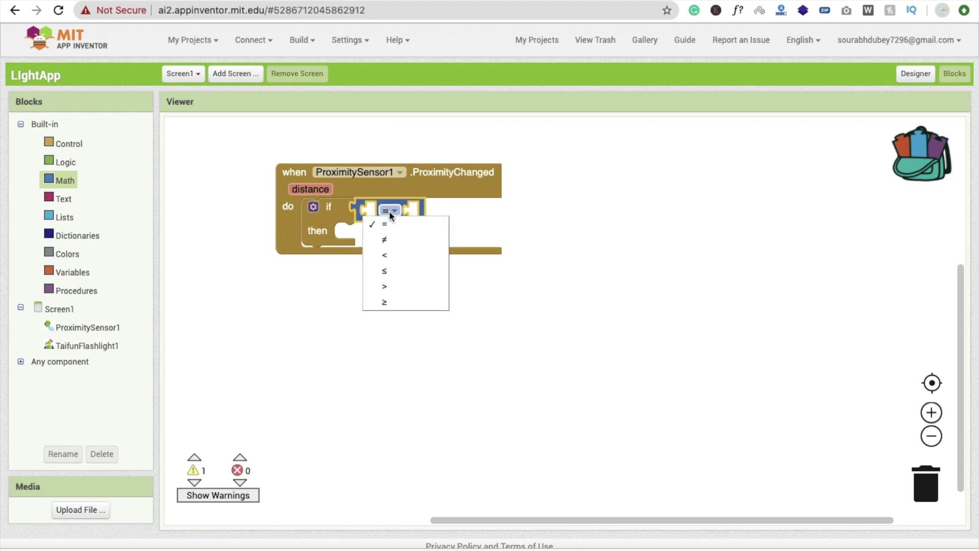
click(400, 253)
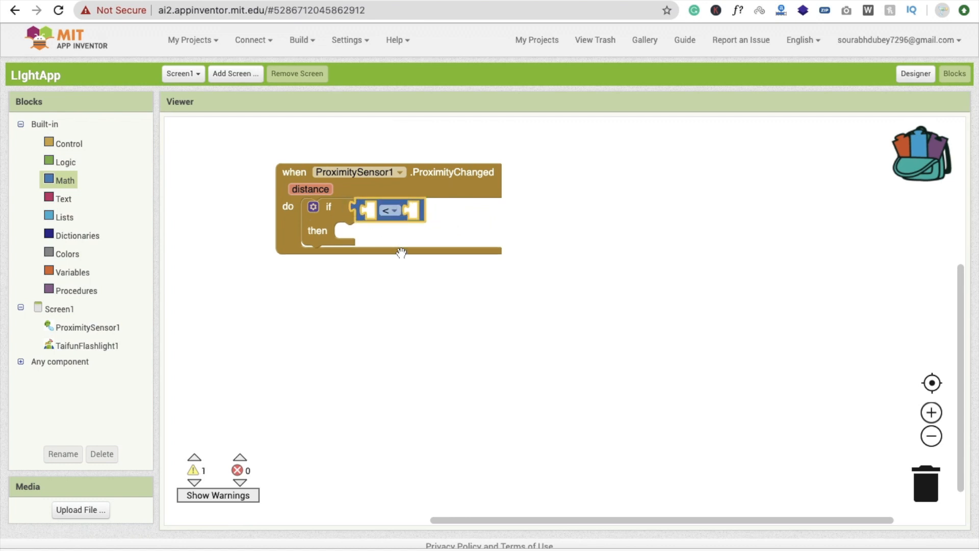
click(65, 181)
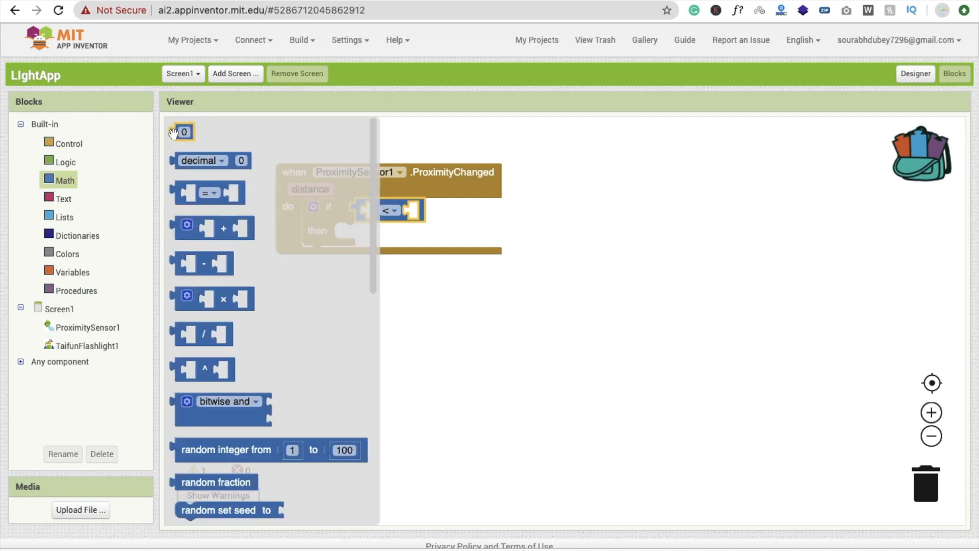
drag(182, 132, 420, 212)
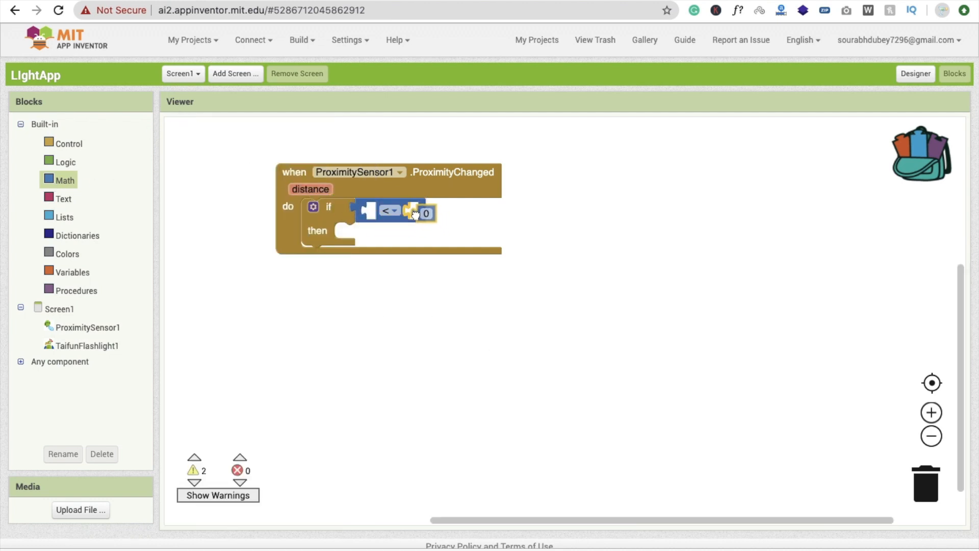
click(421, 212)
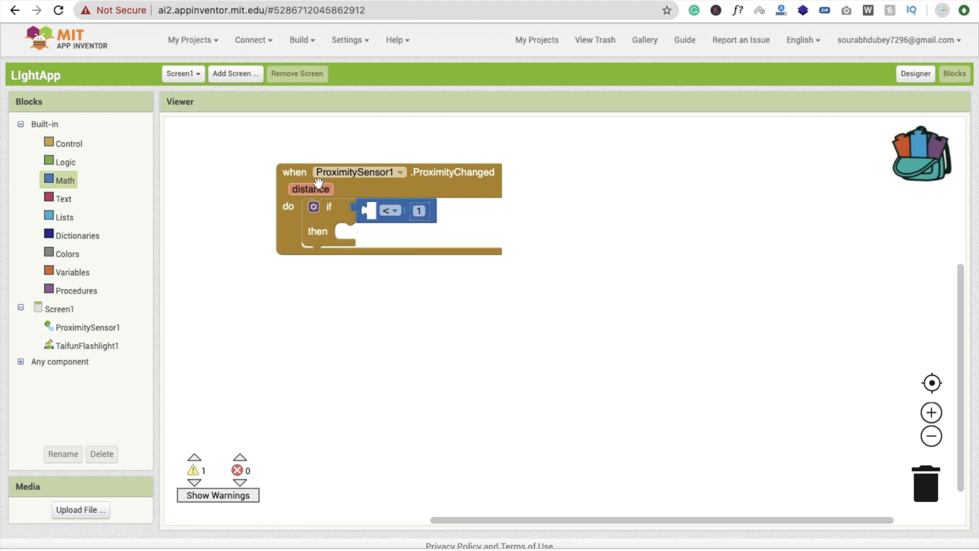
mouse_move(310, 189)
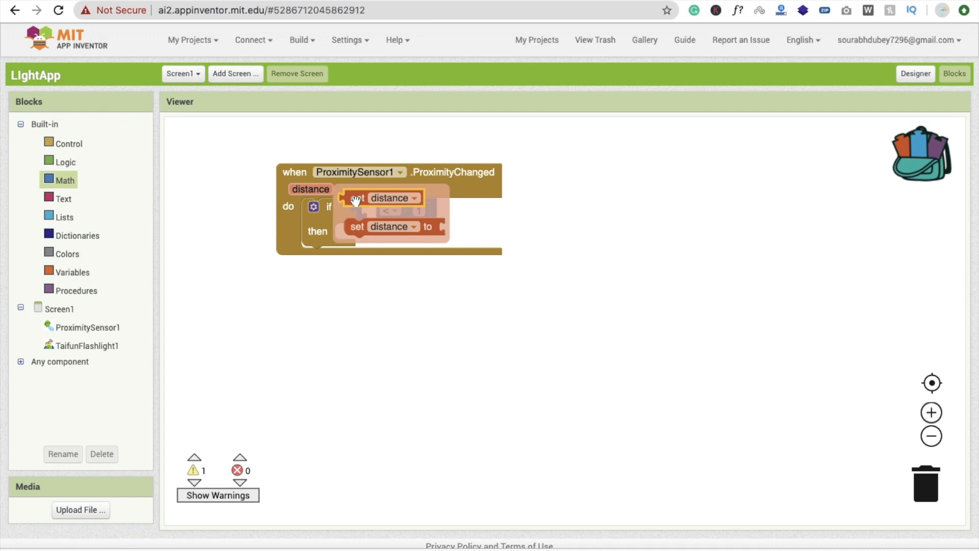
drag(355, 201, 382, 212)
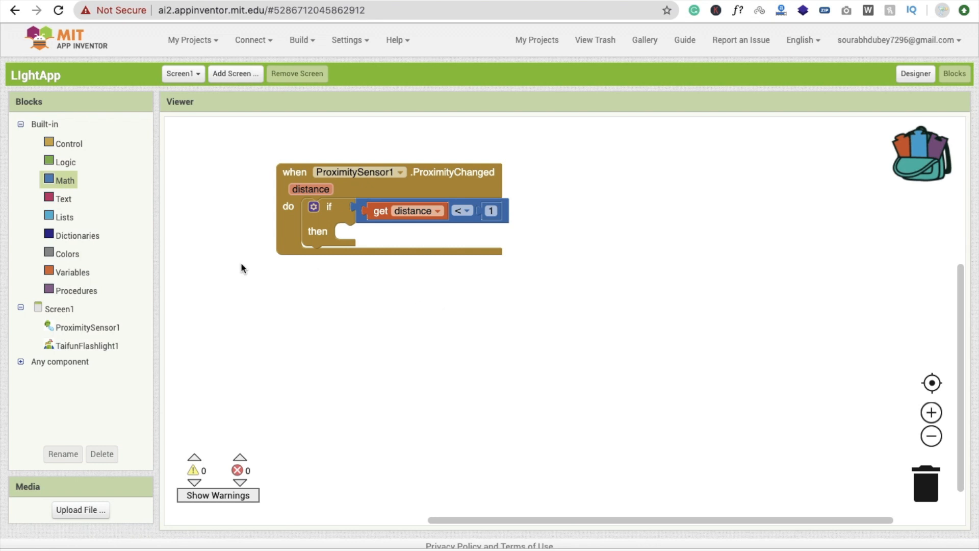
click(113, 345)
Make the then branch call TaifunFlashlight1.On, replacing an initially dropped Off call
click(195, 273)
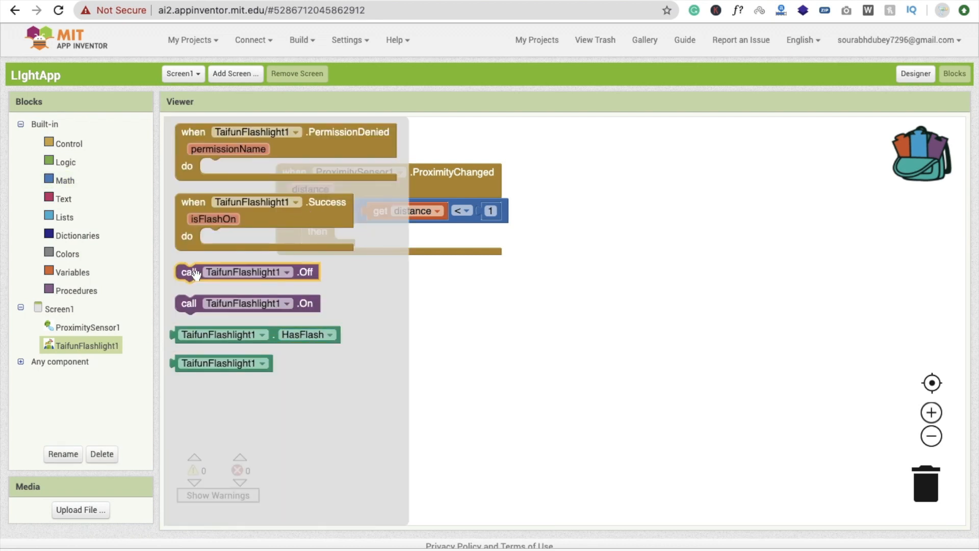
drag(195, 273, 351, 232)
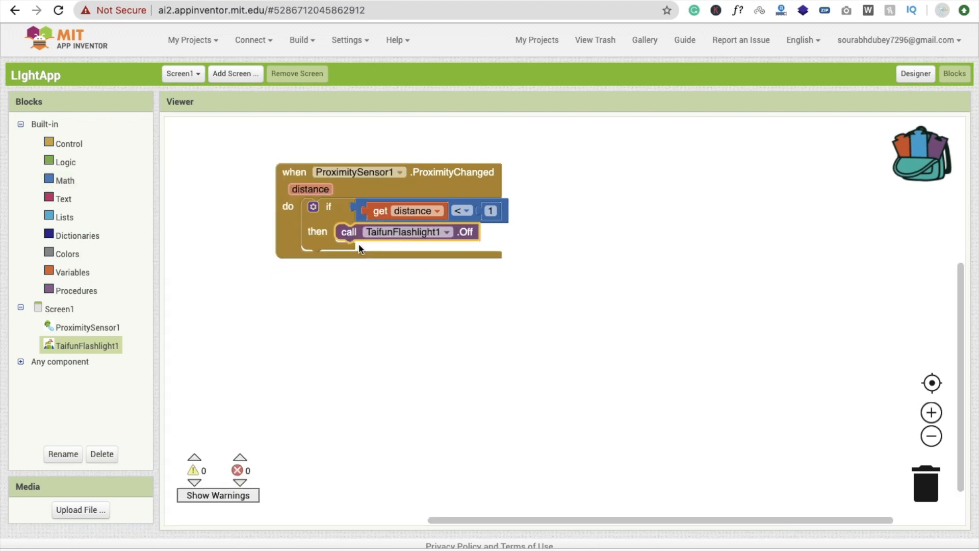
click(87, 345)
click(196, 303)
drag(196, 302, 352, 232)
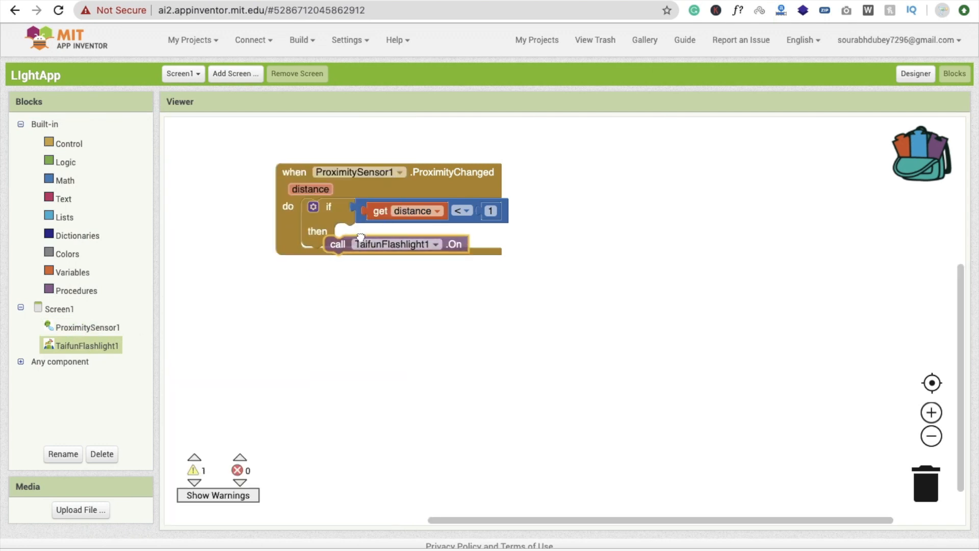
Add an else branch to the if block that calls TaifunFlashlight1.Off
click(313, 208)
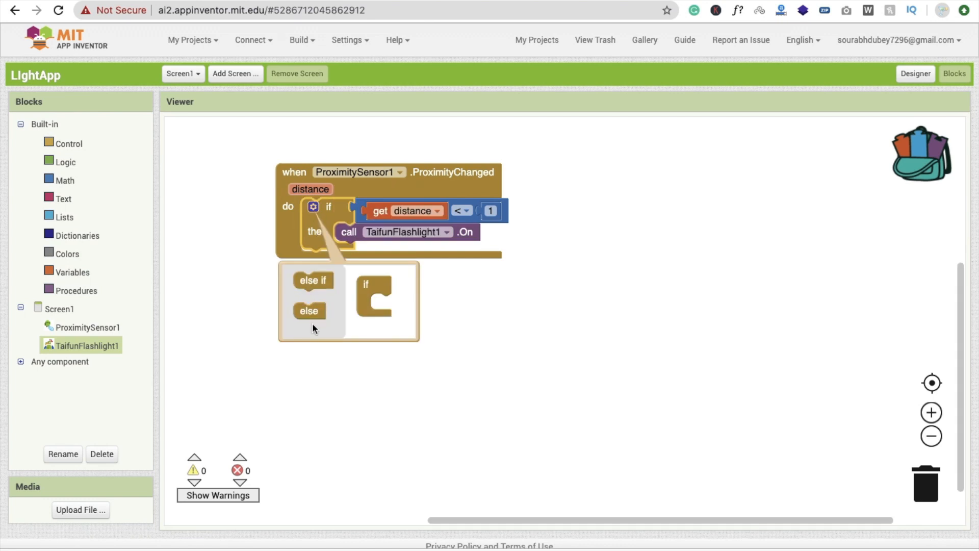
drag(311, 312, 379, 306)
click(428, 299)
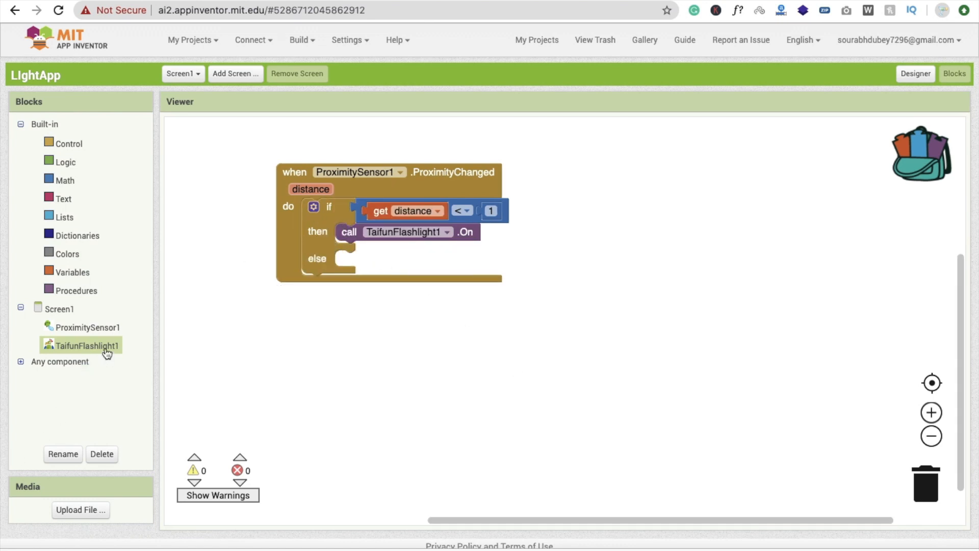
click(87, 345)
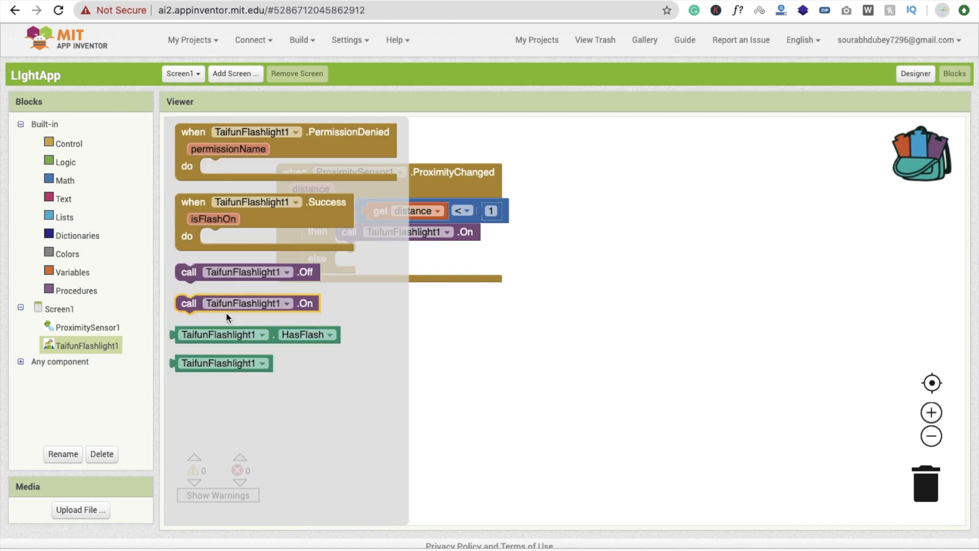
mouse_move(188, 274)
mouse_down()
mouse_move(344, 270)
mouse_move(368, 286)
mouse_up()
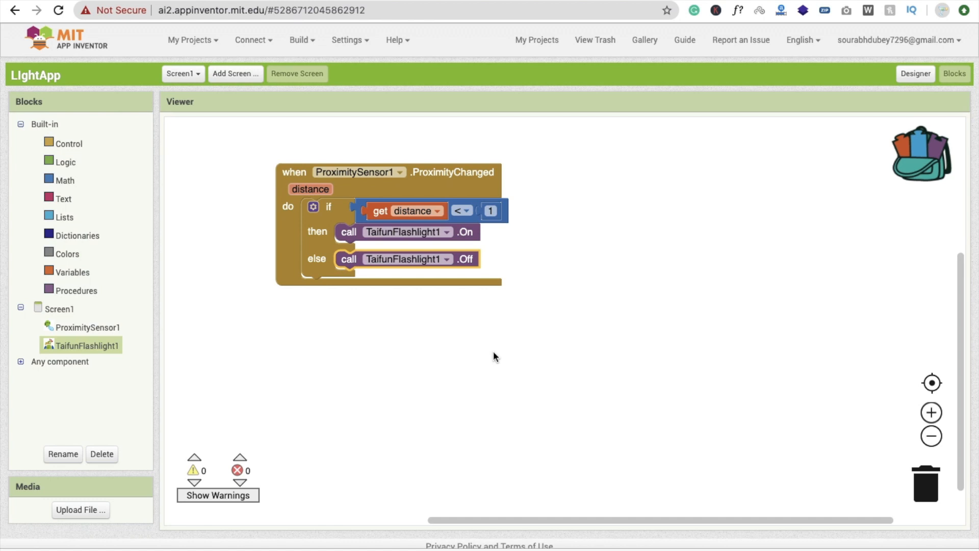